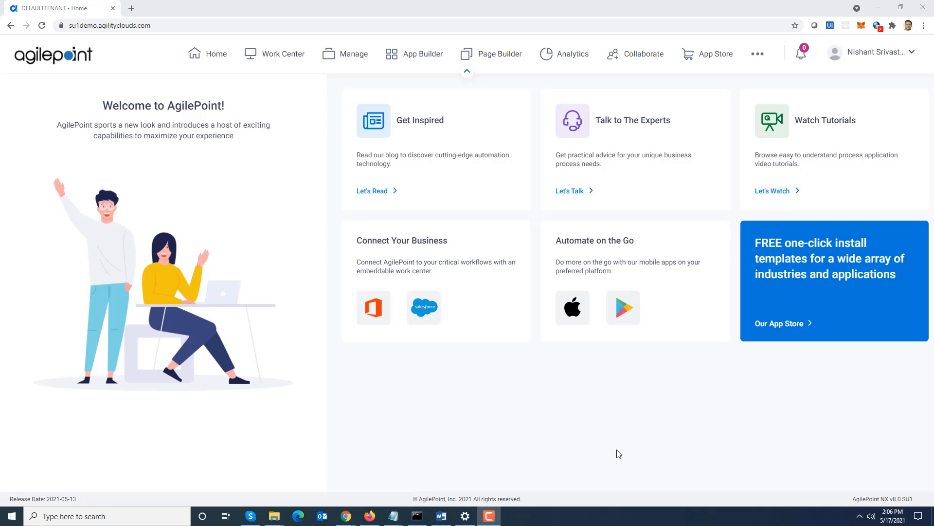
# - Start a new app in App Builder and choose Process-Based App as its type
pyautogui.click(415, 63)
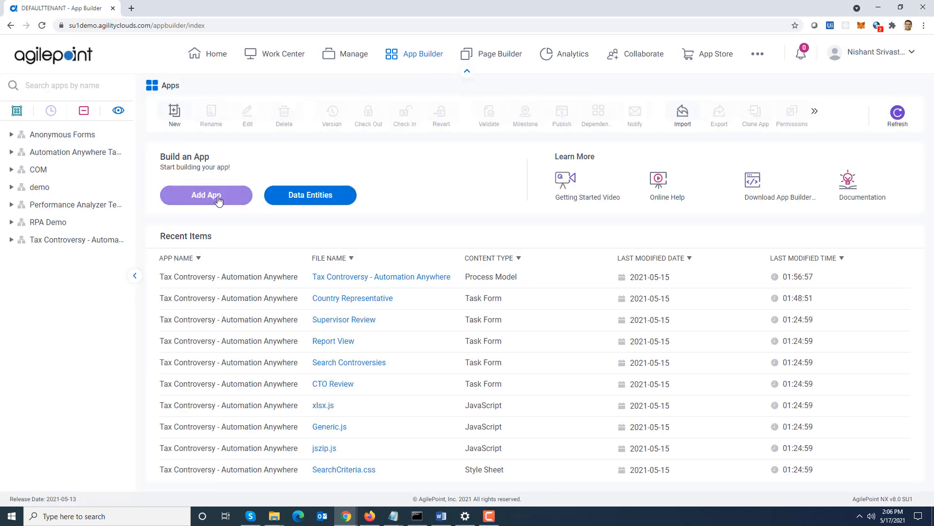
pyautogui.click(219, 199)
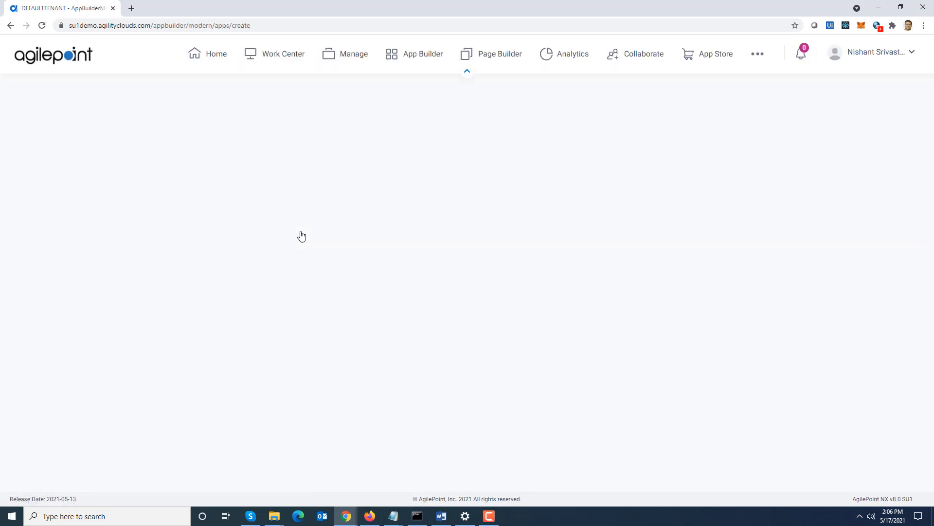
pyautogui.click(508, 329)
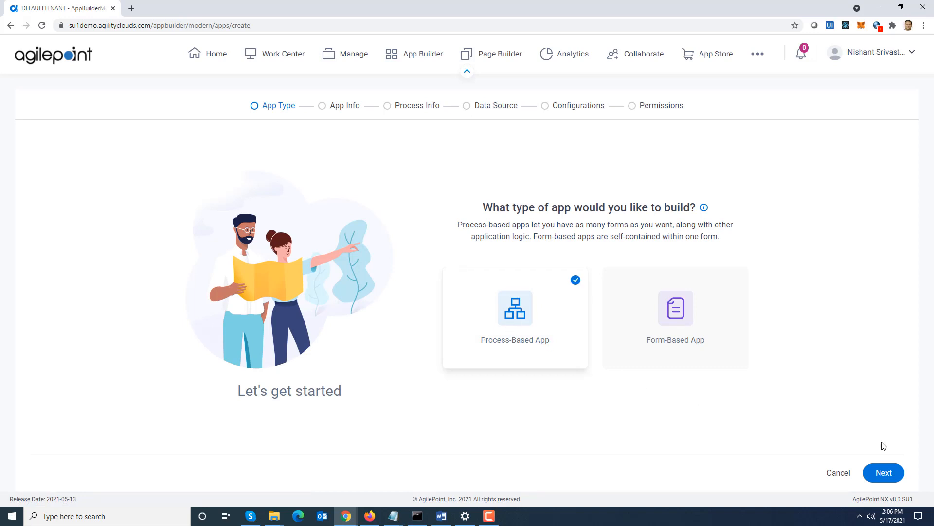
pyautogui.click(893, 473)
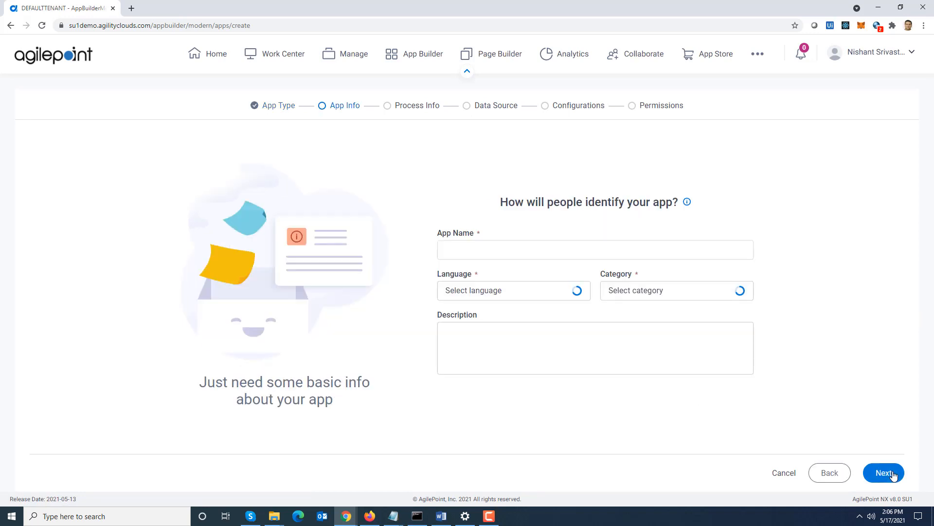
# - Name the app App Demo, assign it to the Customer Service category, and continue to the process information
pyautogui.click(582, 251)
pyautogui.write('App Demo')
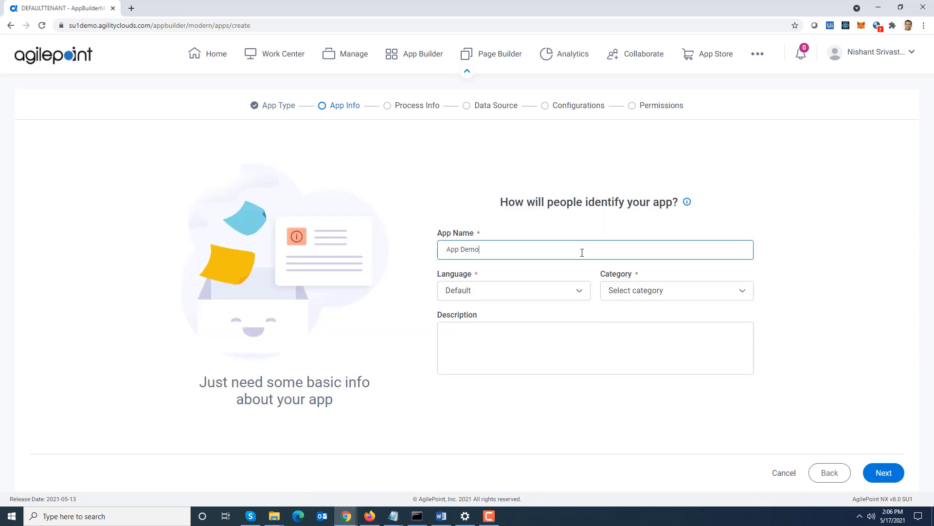
pyautogui.hotkey('shift', 'Left')
pyautogui.hotkey('shift', 'Left')
pyautogui.hotkey('shift', 'Left')
pyautogui.hotkey('shift', 'Left')
pyautogui.hotkey('shift', 'Left')
pyautogui.hotkey('shift', 'Left')
pyautogui.hotkey('shift', 'Left')
pyautogui.click(670, 291)
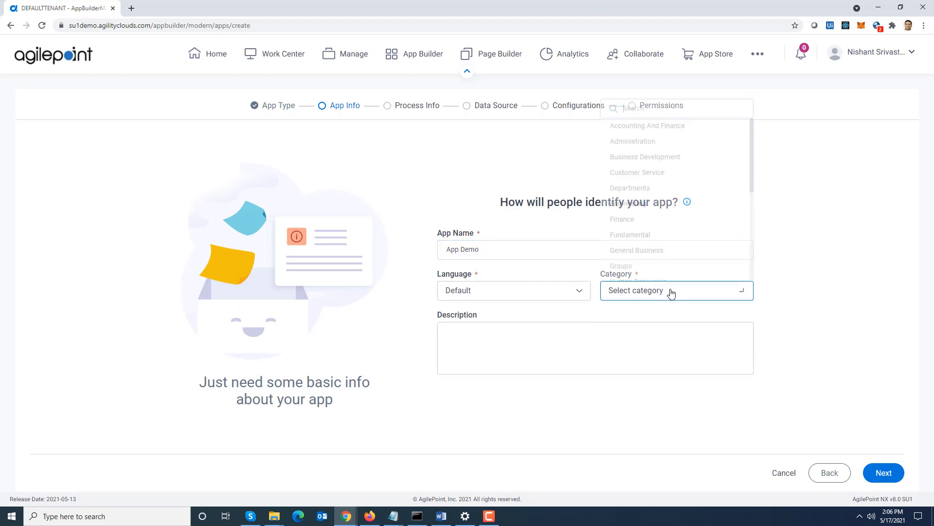
pyautogui.click(677, 172)
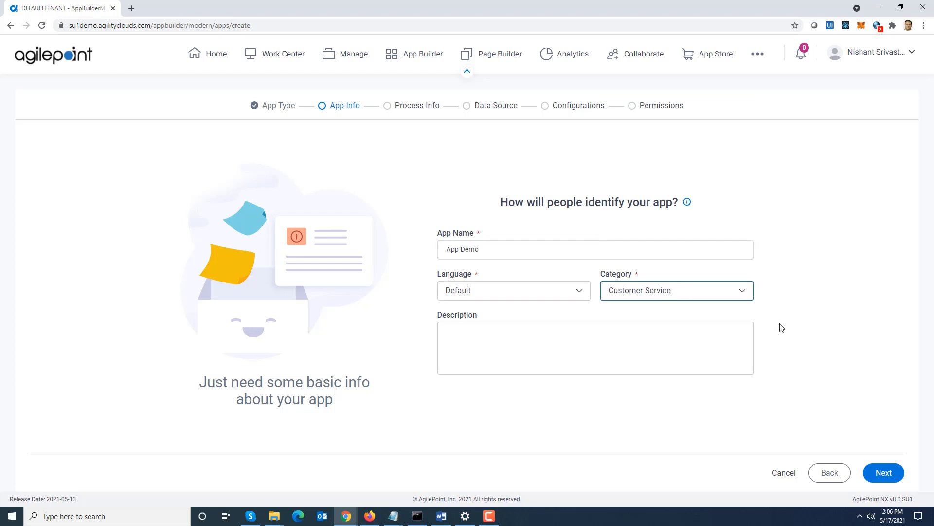
pyautogui.click(890, 474)
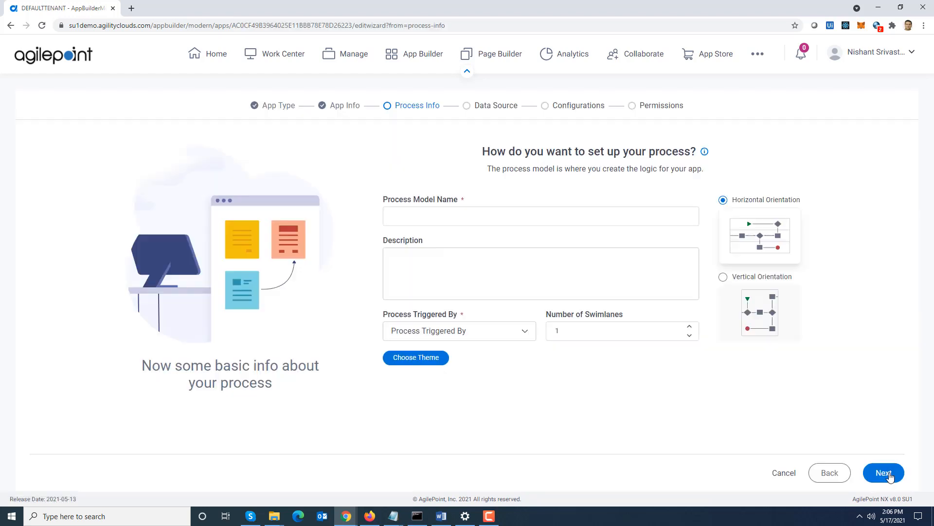
# - Name the process model App Demo and accept the Blank data source for the app
pyautogui.click(487, 219)
pyautogui.write('App Demo')
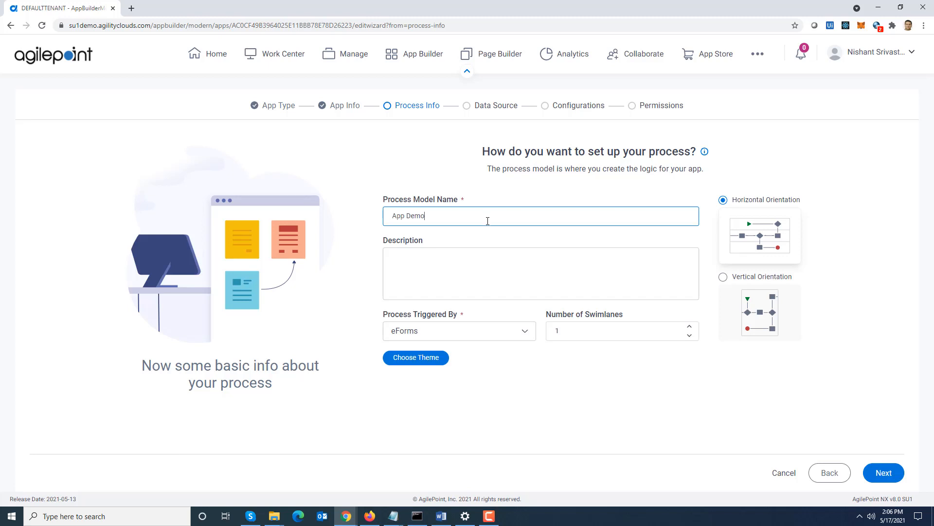
pyautogui.click(890, 474)
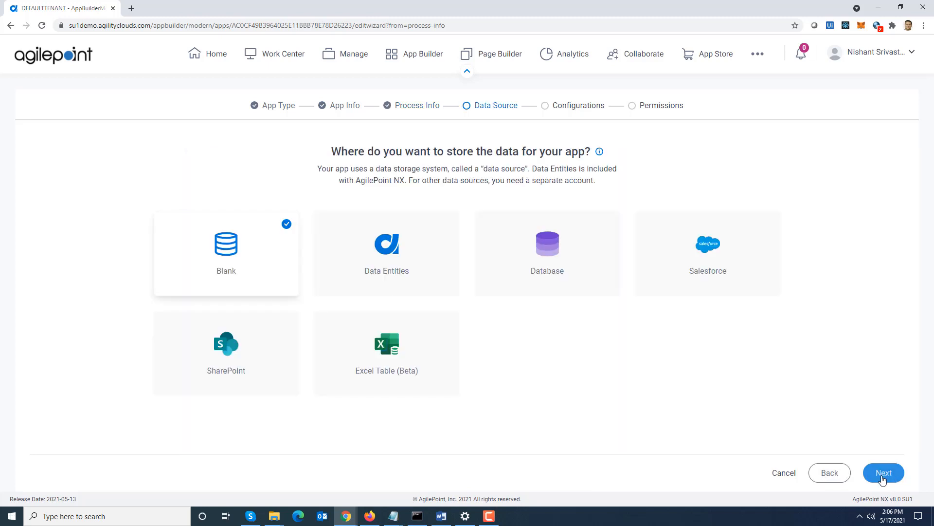
pyautogui.click(894, 473)
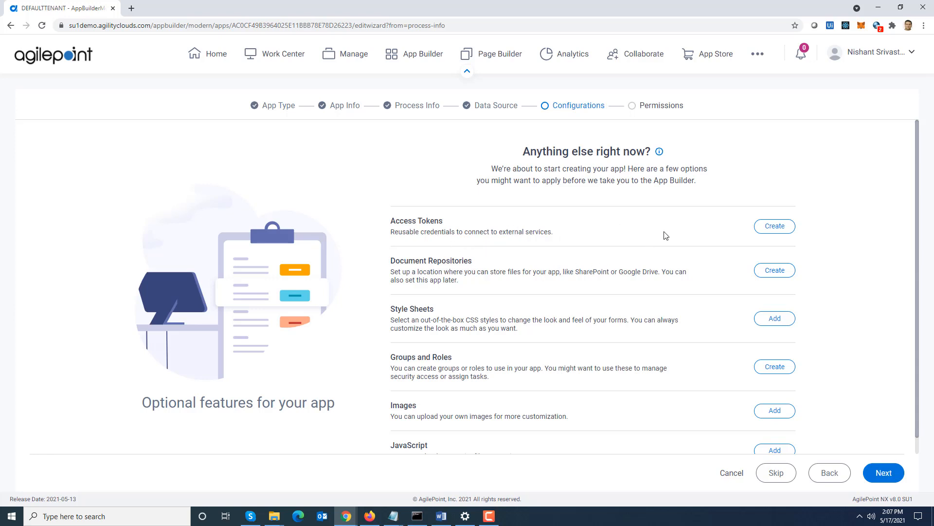
# - Start creating an access token for the SharePoint service
pyautogui.click(775, 226)
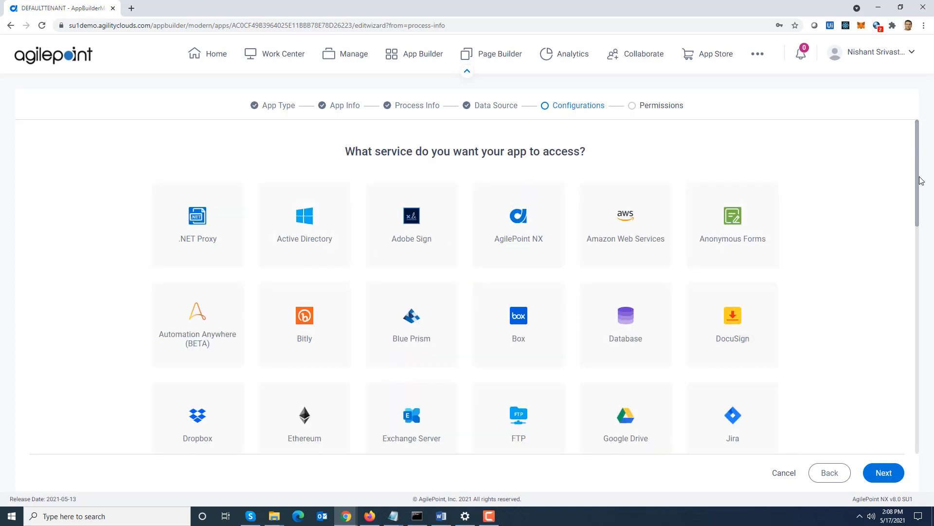
pyautogui.moveTo(918, 185); pyautogui.dragTo(880, 405)
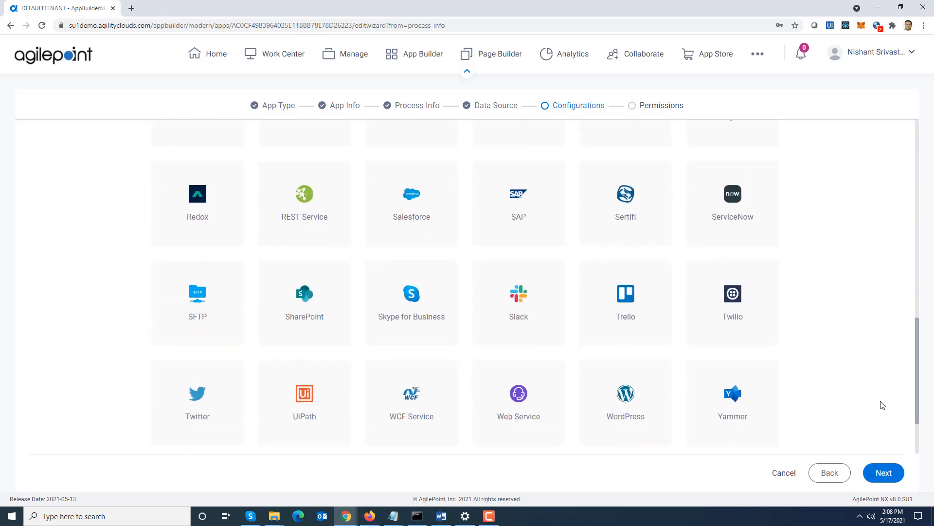
pyautogui.click(313, 322)
pyautogui.click(887, 475)
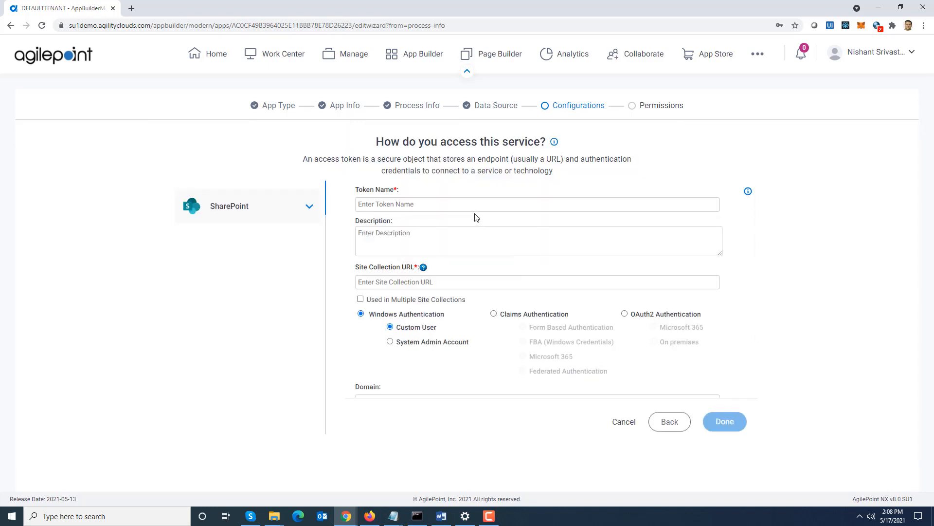
pyautogui.click(469, 208)
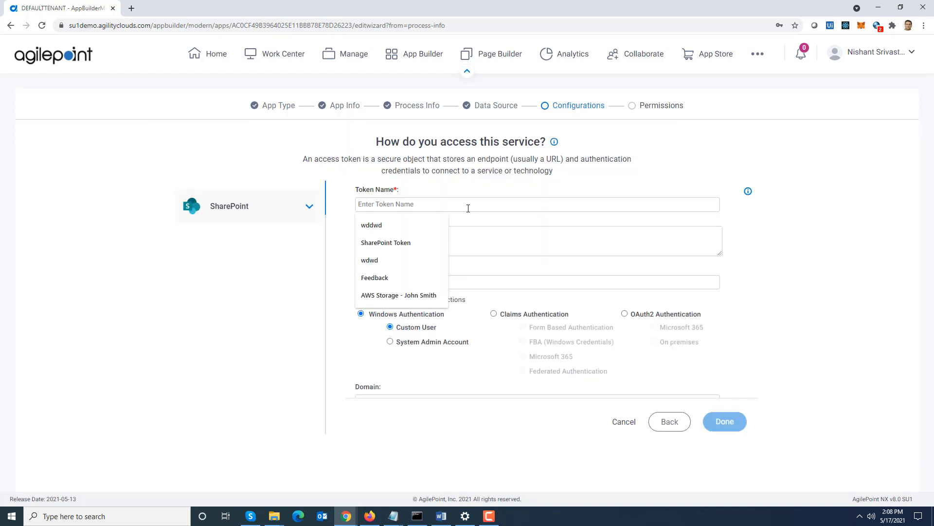
pyautogui.write('Sha')
pyautogui.click(439, 228)
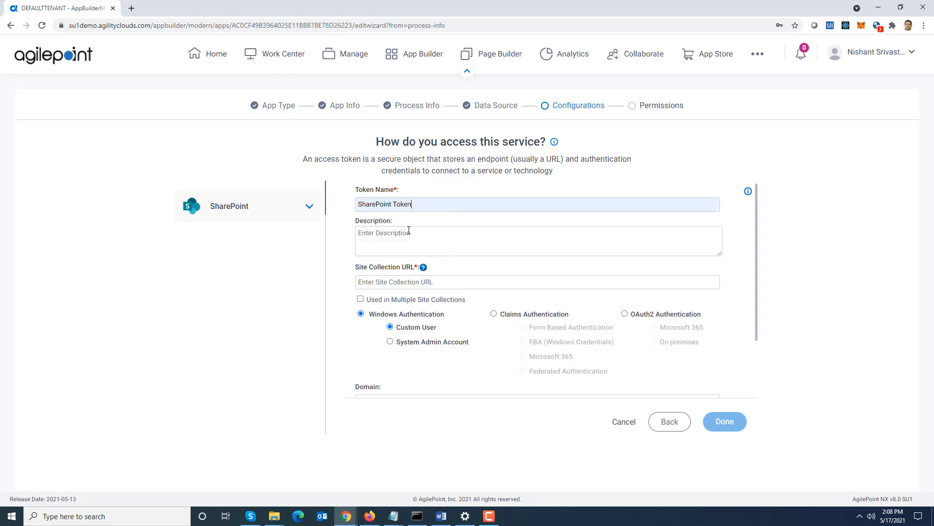
pyautogui.click(438, 282)
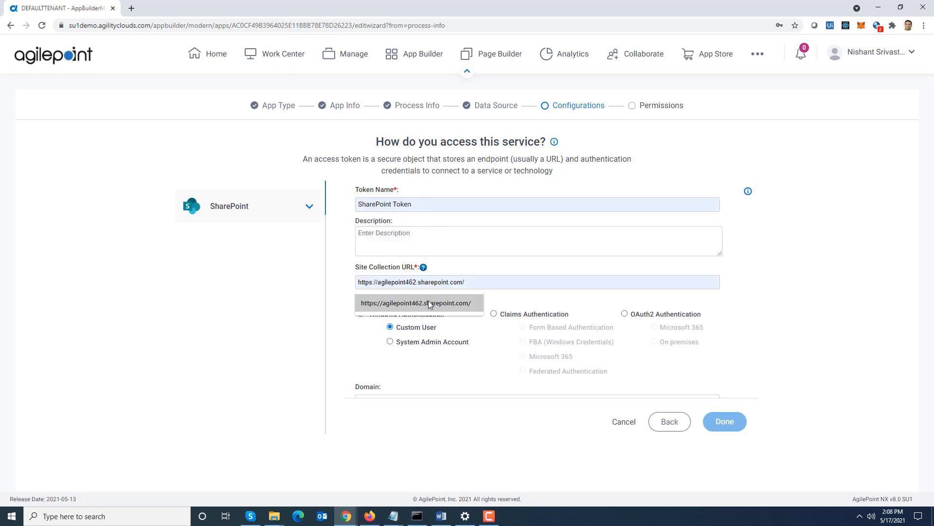
pyautogui.click(430, 303)
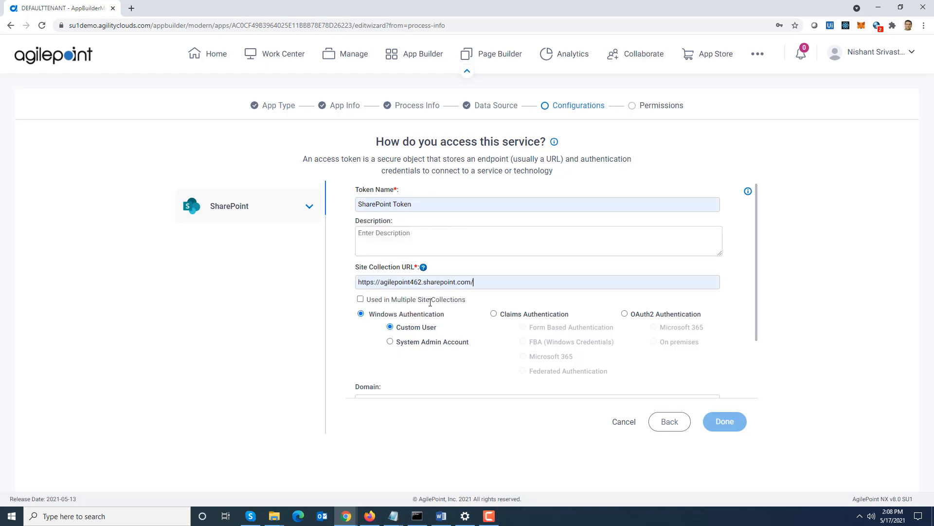
pyautogui.click(494, 314)
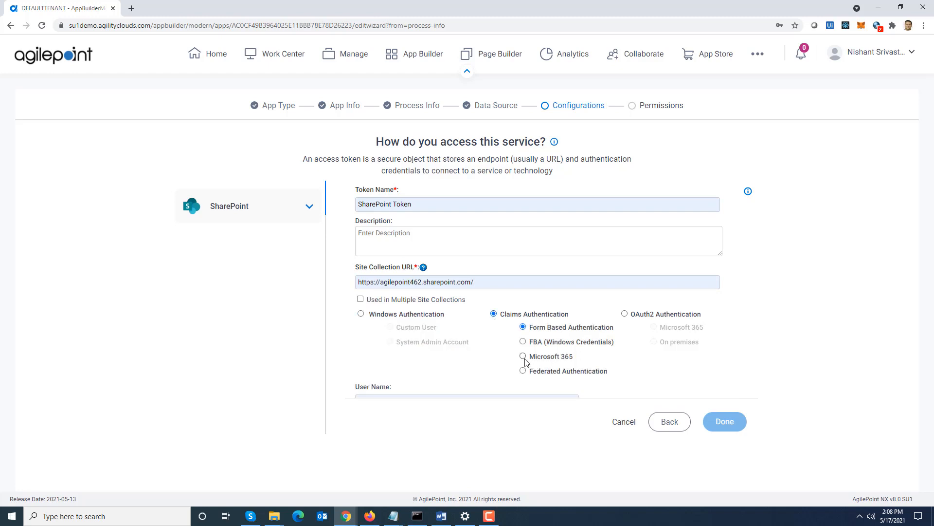
pyautogui.click(524, 357)
# - Enter the SharePoint account's user name and password, then test the connection and save the token
pyautogui.scroll(-1, 756, 284)
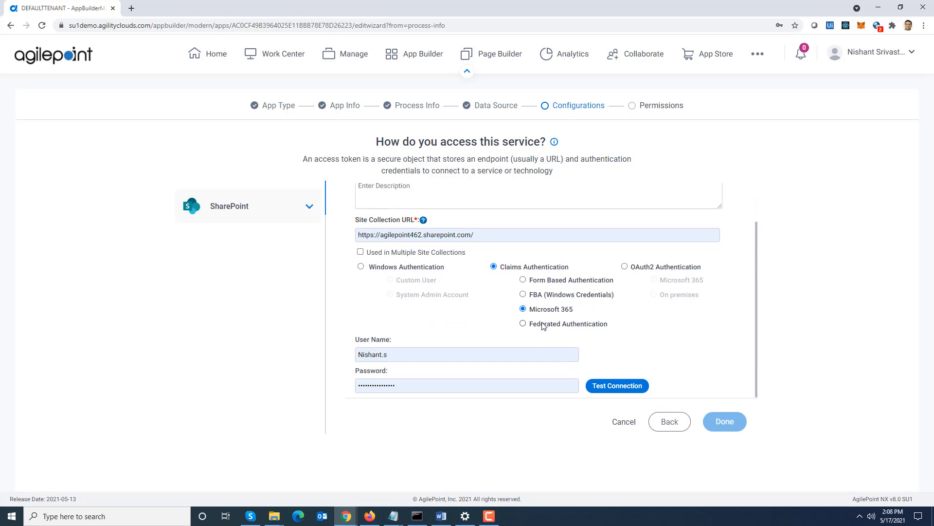
pyautogui.moveTo(427, 354); pyautogui.dragTo(335, 361)
pyautogui.press('BackSpace')
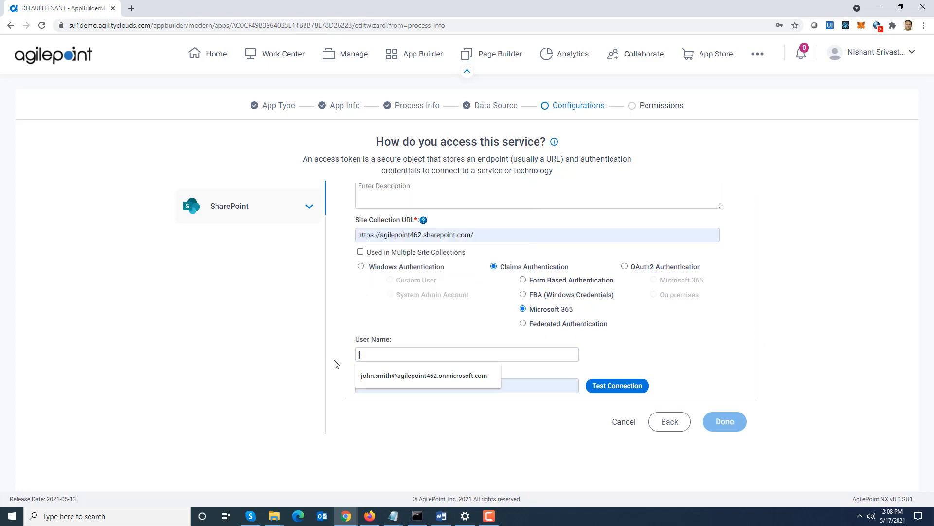
pyautogui.click(395, 379)
pyautogui.moveTo(410, 384); pyautogui.dragTo(319, 390)
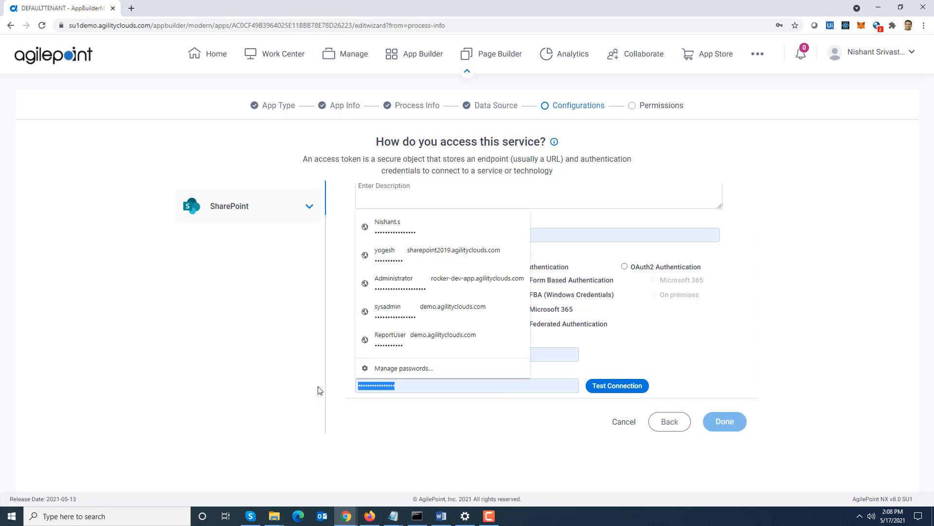
pyautogui.write('••')
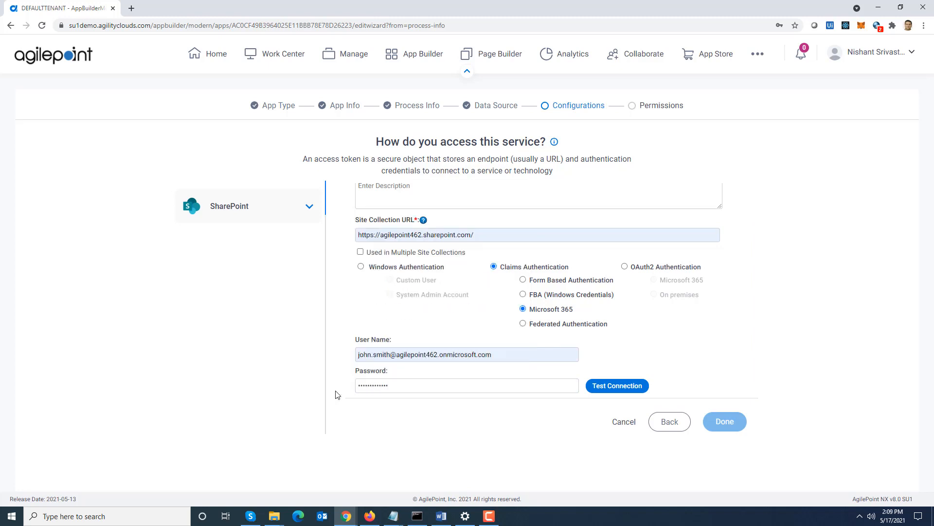
pyautogui.click(626, 385)
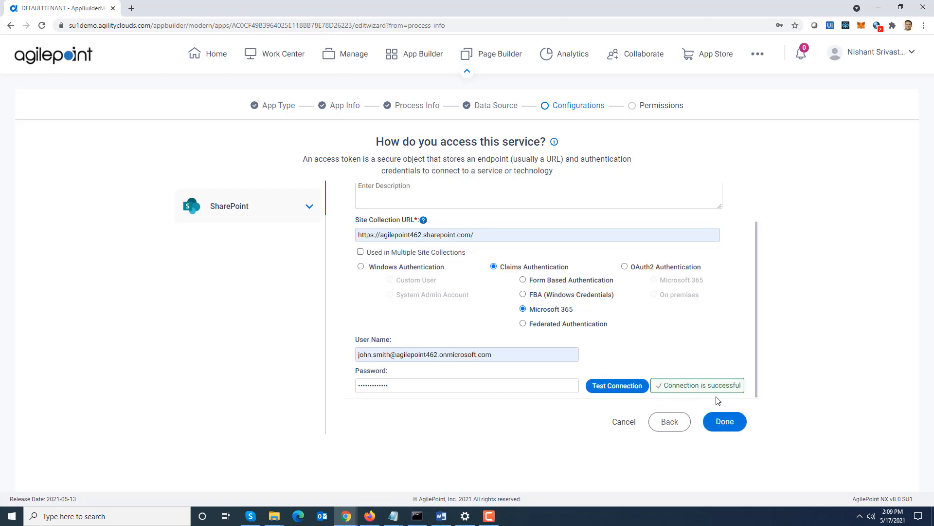
pyautogui.click(731, 424)
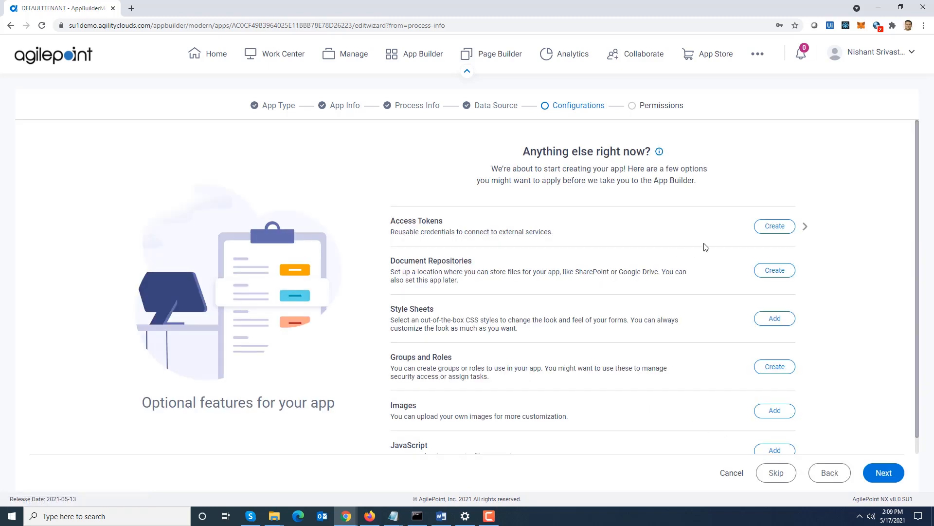
# - Review the saved SharePoint Token's settings from the access token list and return without changing them
pyautogui.click(805, 228)
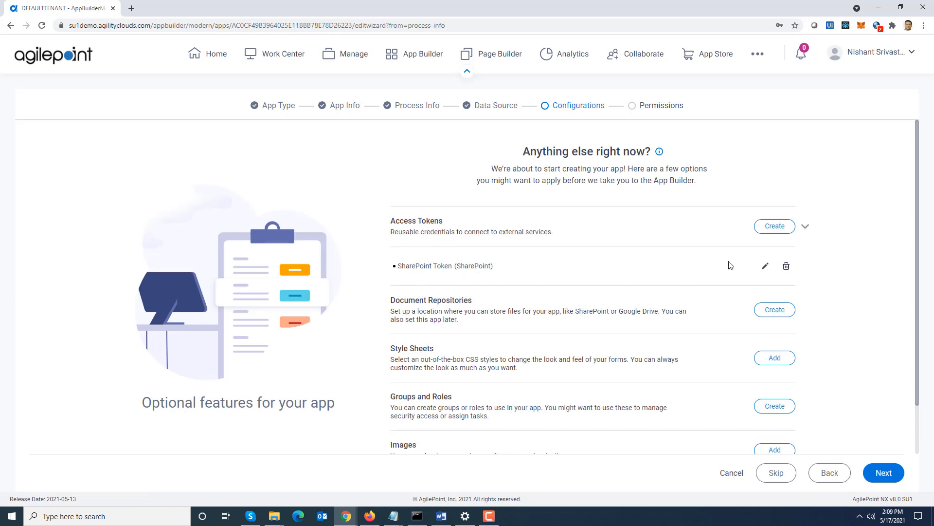
pyautogui.click(763, 268)
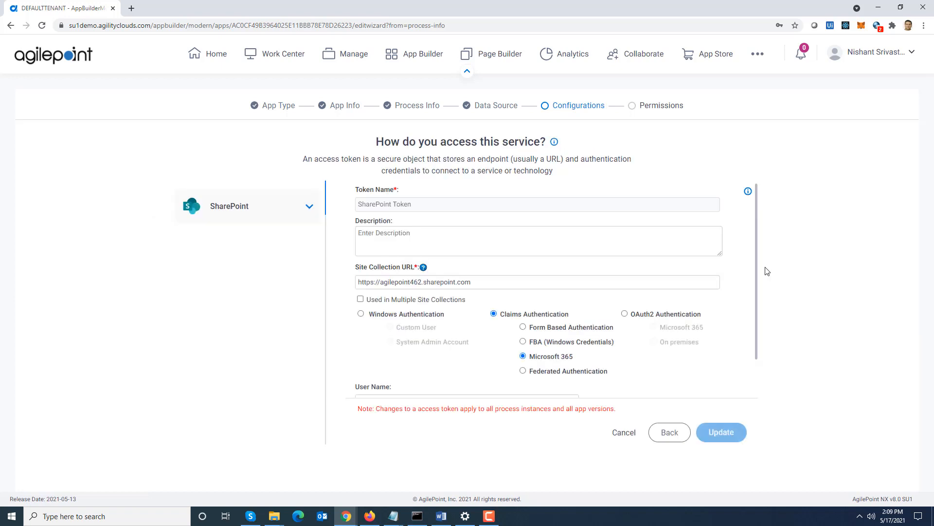
pyautogui.click(663, 439)
pyautogui.click(806, 227)
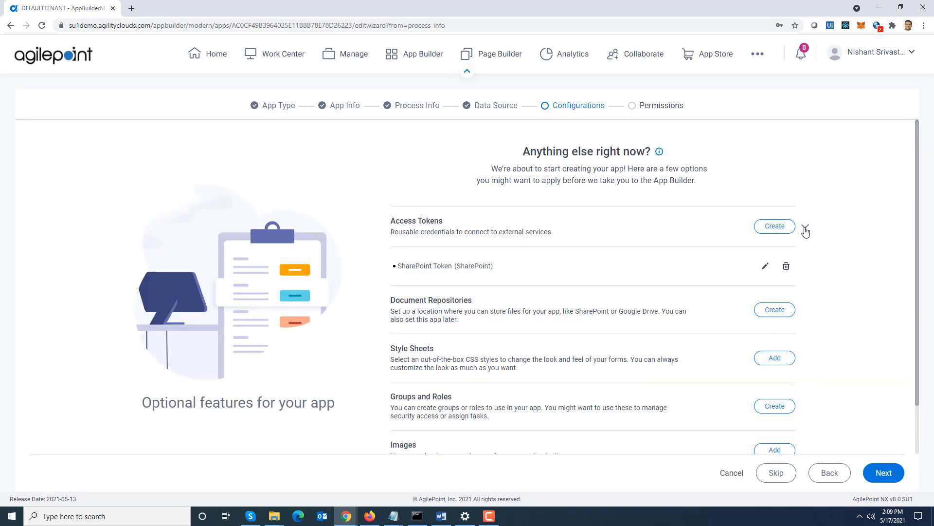
pyautogui.click(806, 229)
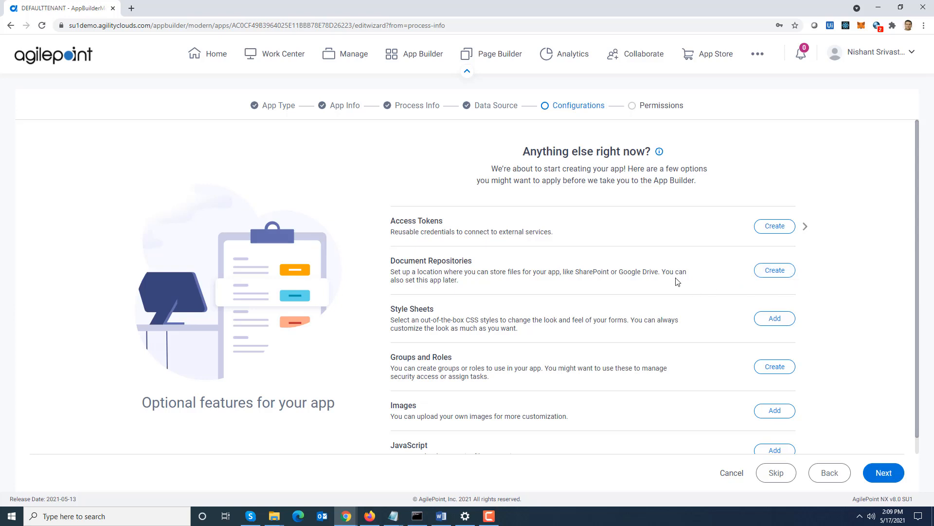
# - Start creating a document repository with SharePoint as the file storage
pyautogui.click(769, 272)
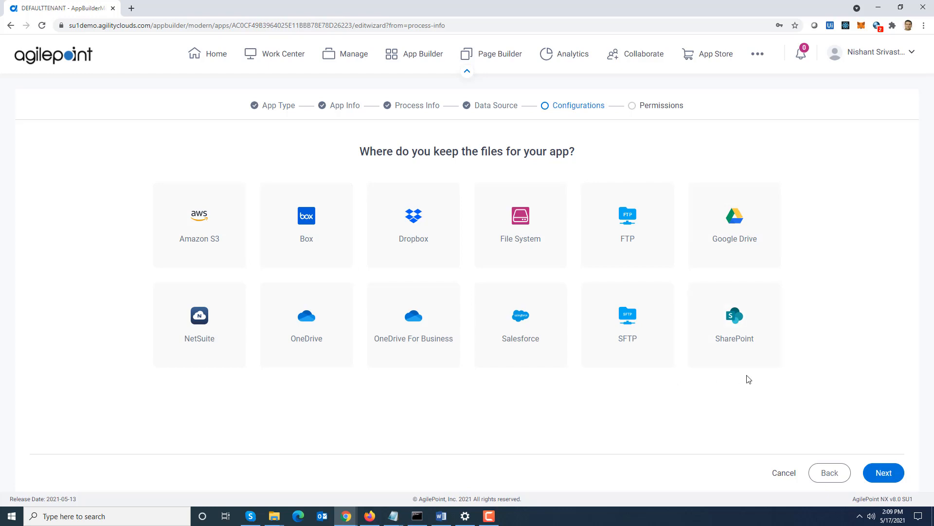
pyautogui.click(723, 357)
pyautogui.click(884, 473)
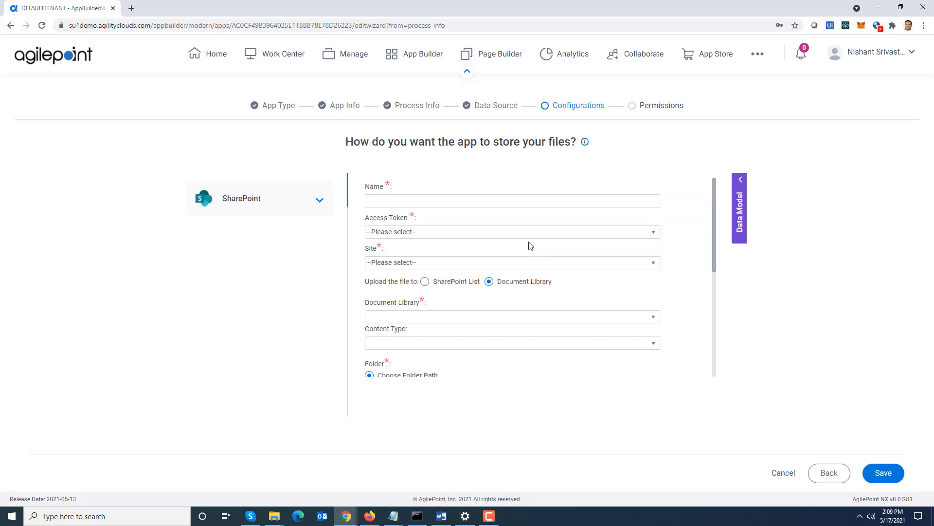
# - Name the repository SP Doc Lib and assign it the SharePoint Token (App Token) access token
pyautogui.click(524, 203)
pyautogui.write('SP Doc Lib')
pyautogui.click(385, 221)
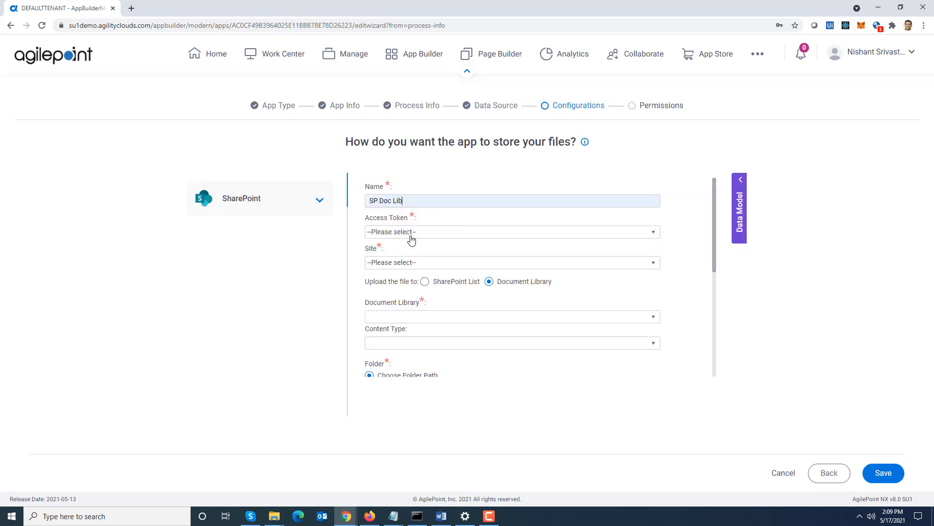
pyautogui.click(457, 236)
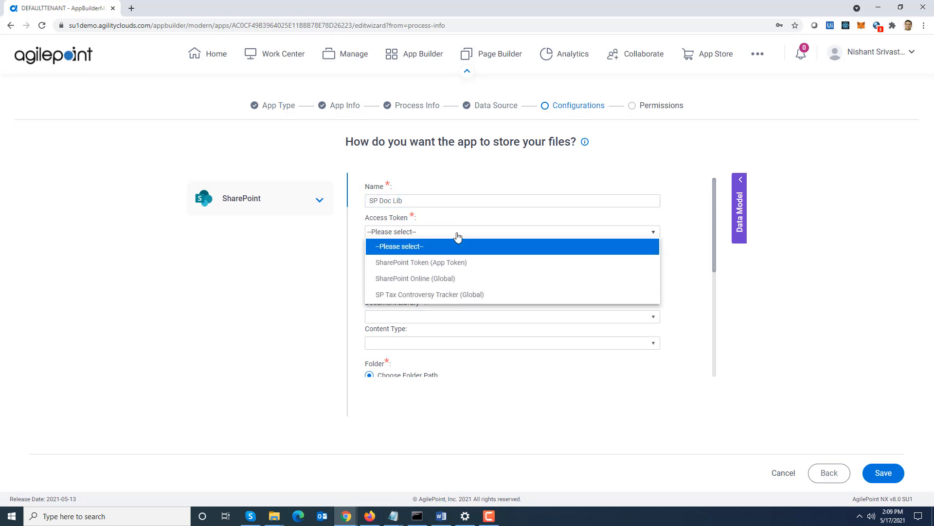
pyautogui.click(460, 265)
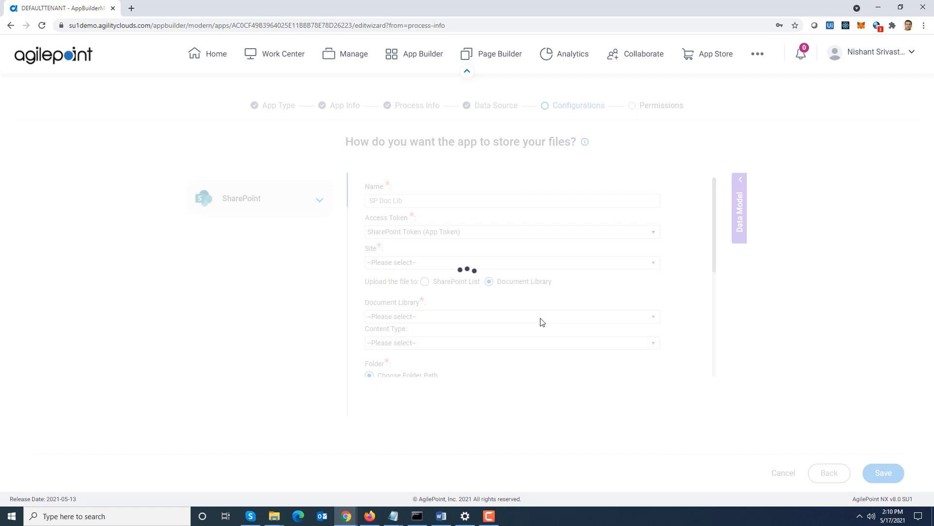
# - Set the repository's site to / and its document library to Document Review
pyautogui.click(652, 265)
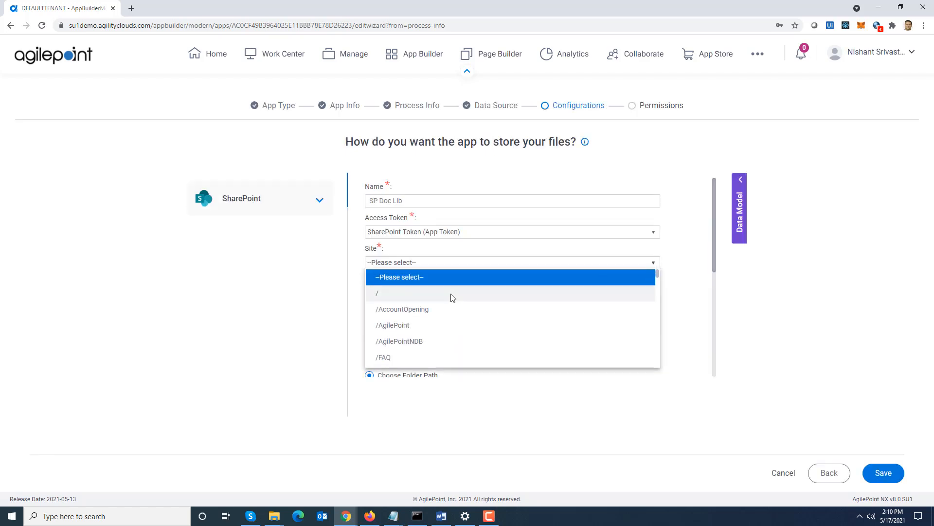
pyautogui.click(452, 294)
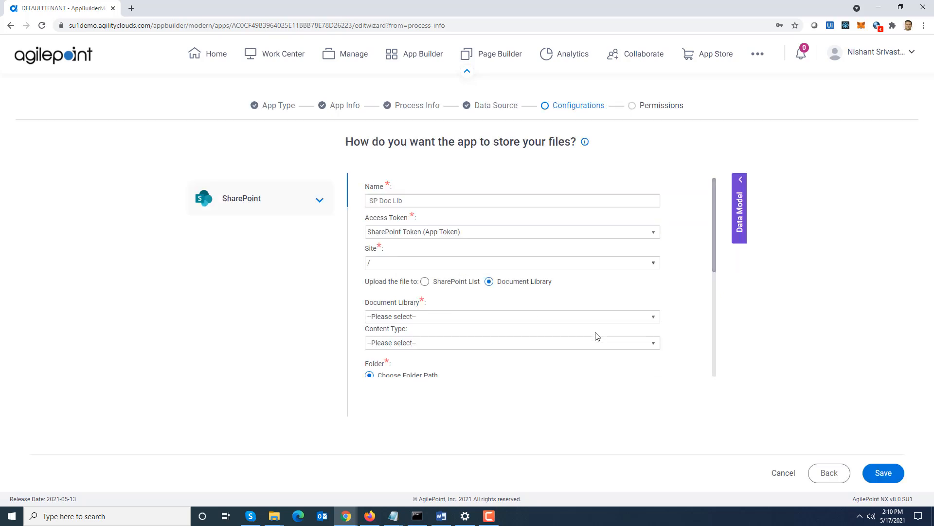
pyautogui.click(652, 319)
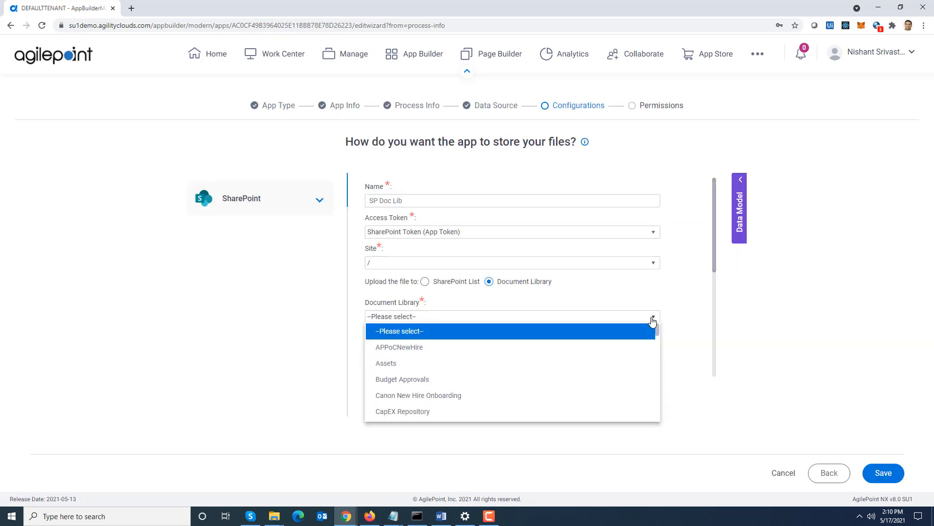
pyautogui.press('d')
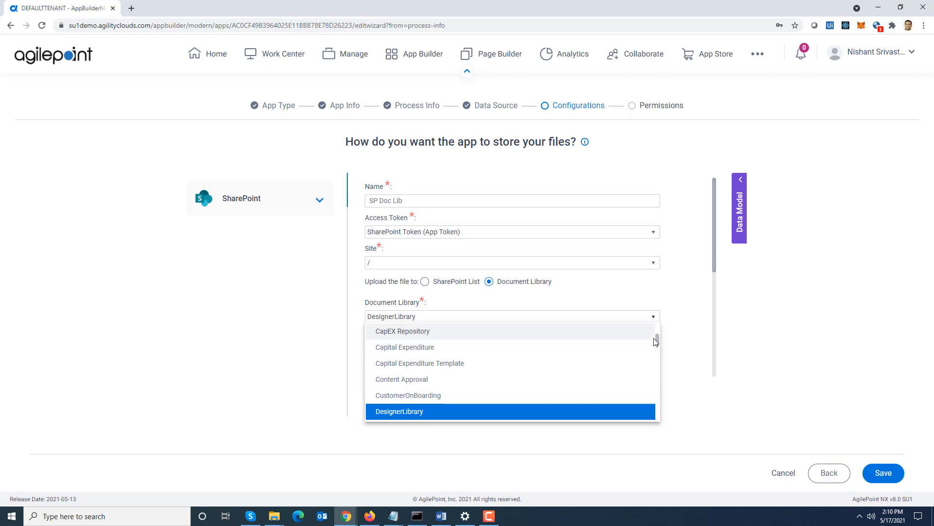
pyautogui.moveTo(657, 341); pyautogui.dragTo(659, 348)
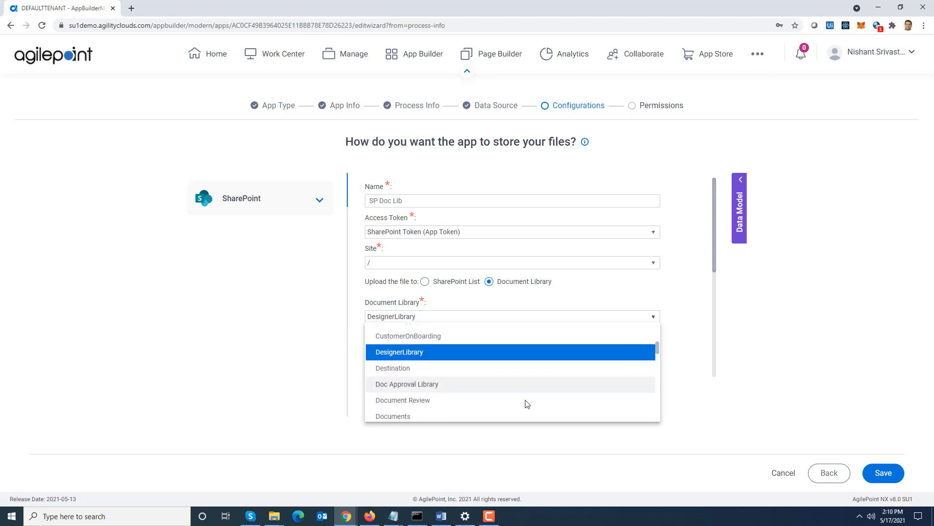
pyautogui.click(516, 402)
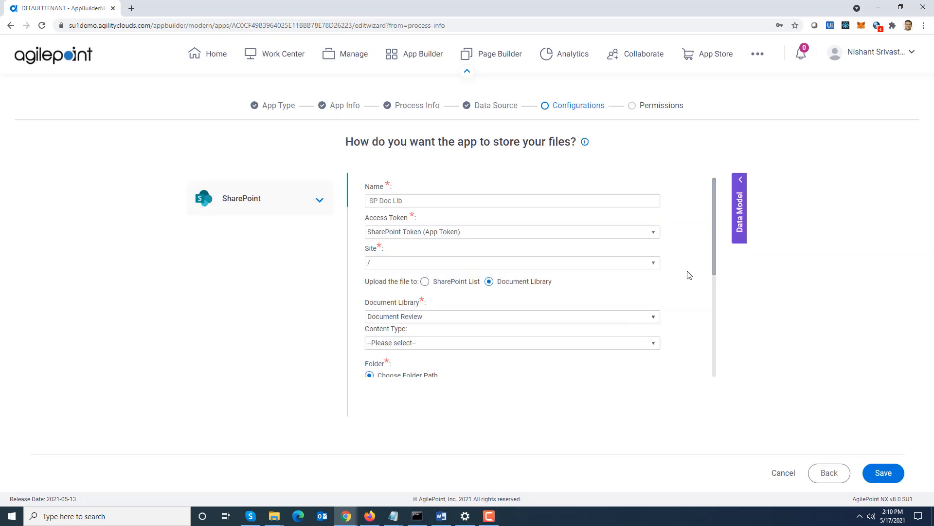
# - Review the folder and duplicate file name options, then save the document repository with its default settings
pyautogui.moveTo(714, 261); pyautogui.dragTo(614, 329)
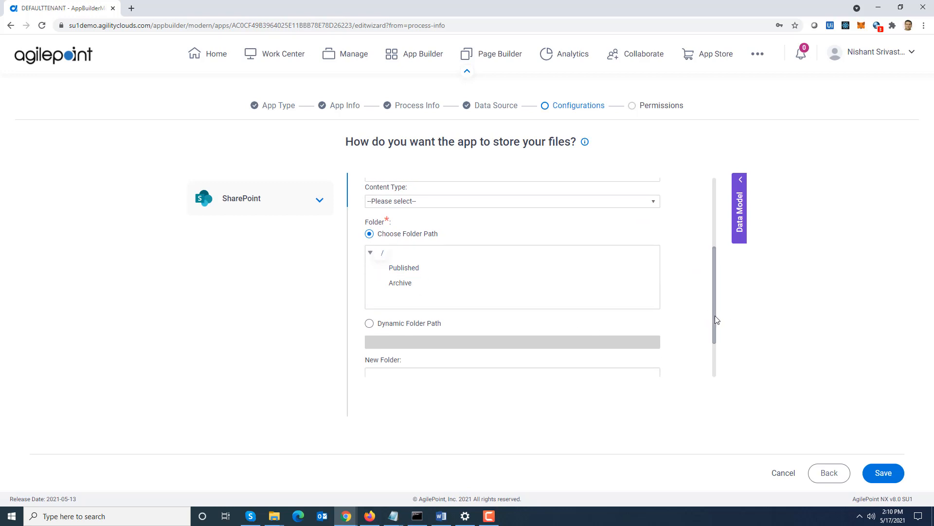
pyautogui.moveTo(714, 315); pyautogui.dragTo(715, 371)
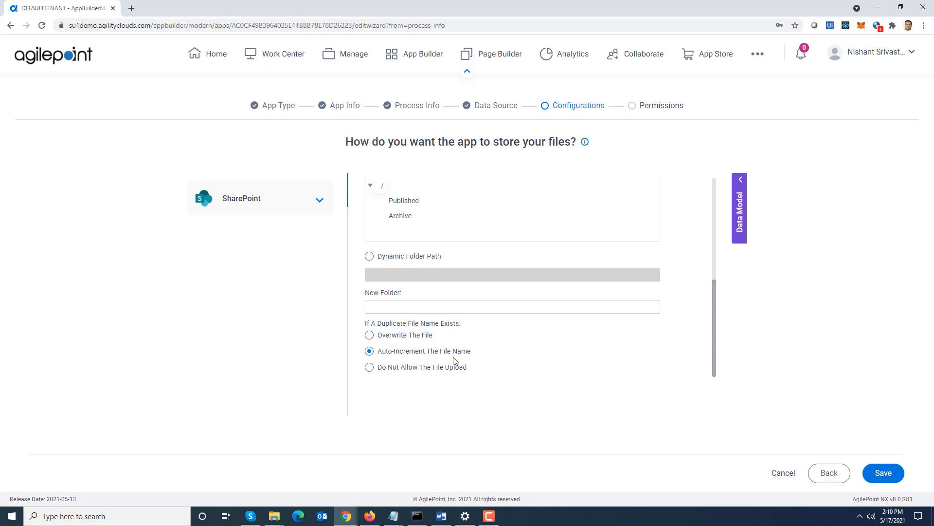
pyautogui.click(878, 474)
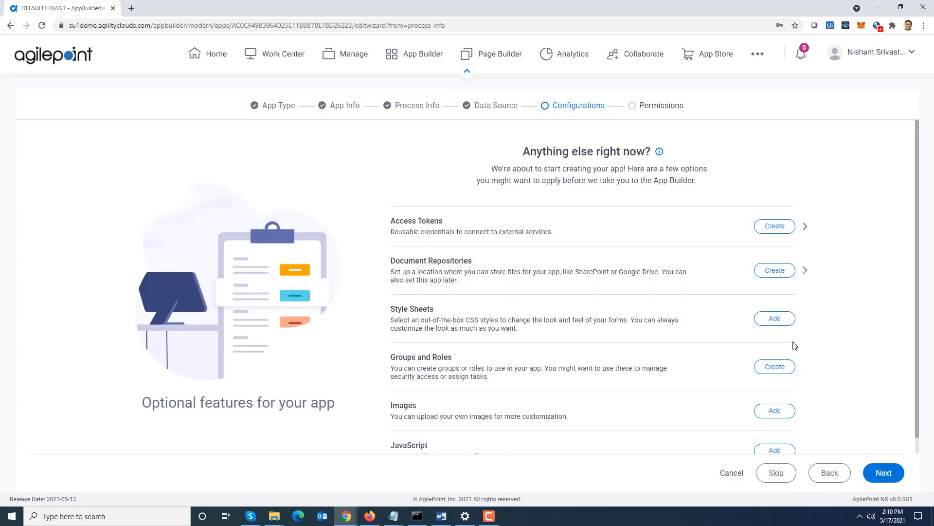
# - Check the app's list of document repositories, then finish the app creation wizard with the default permissions
pyautogui.click(806, 270)
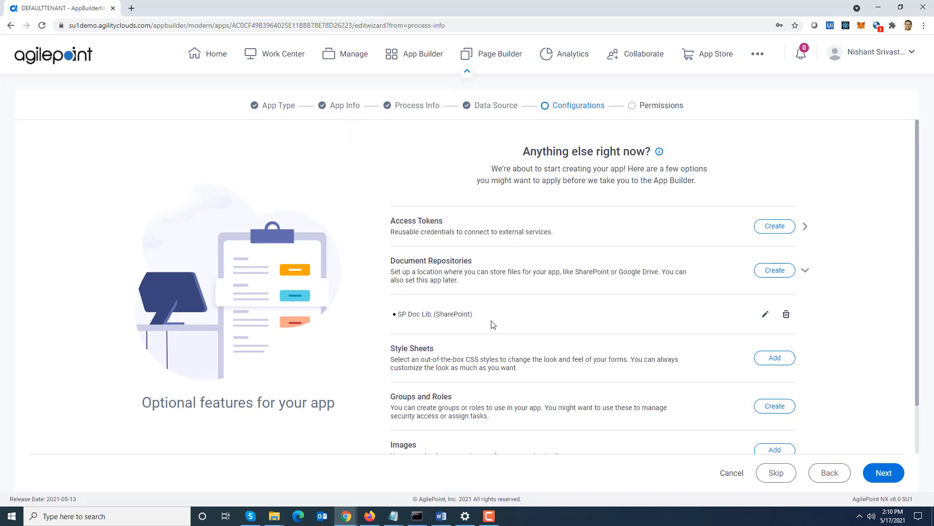
pyautogui.click(895, 474)
pyautogui.click(889, 478)
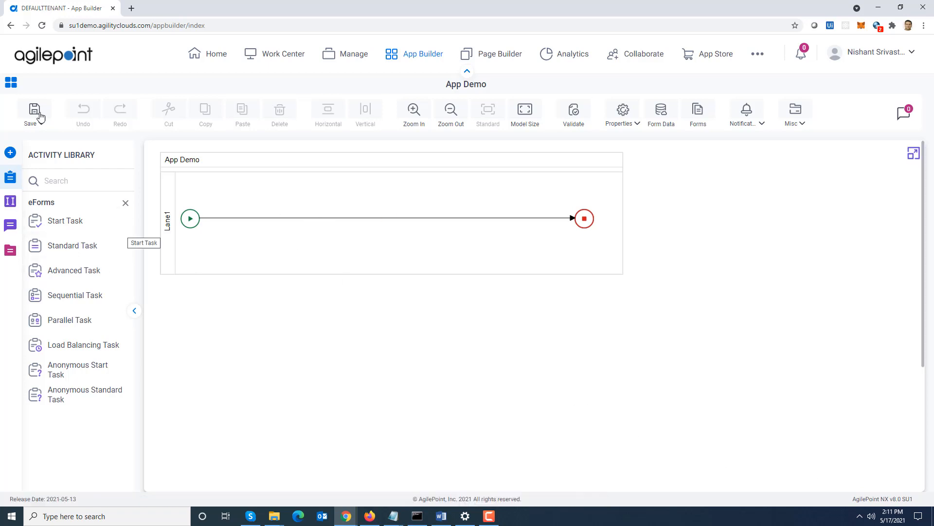
# - Go to the App Demo app's overview and view the Access Tokens folder under Shared Resources
pyautogui.click(10, 84)
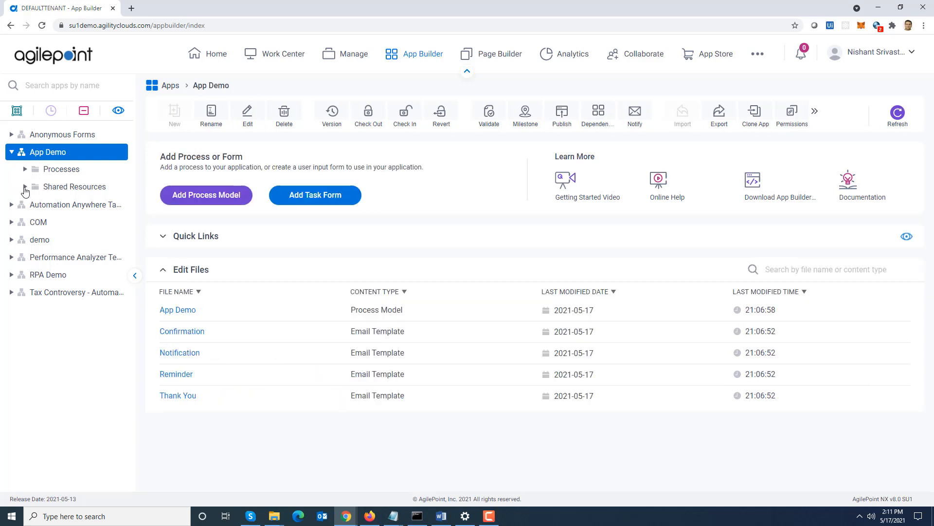
pyautogui.click(24, 187)
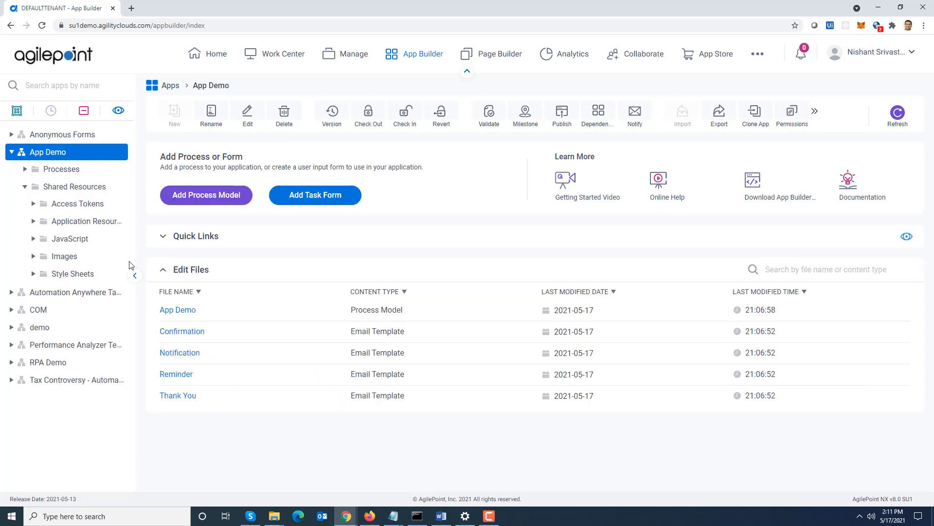
pyautogui.click(81, 207)
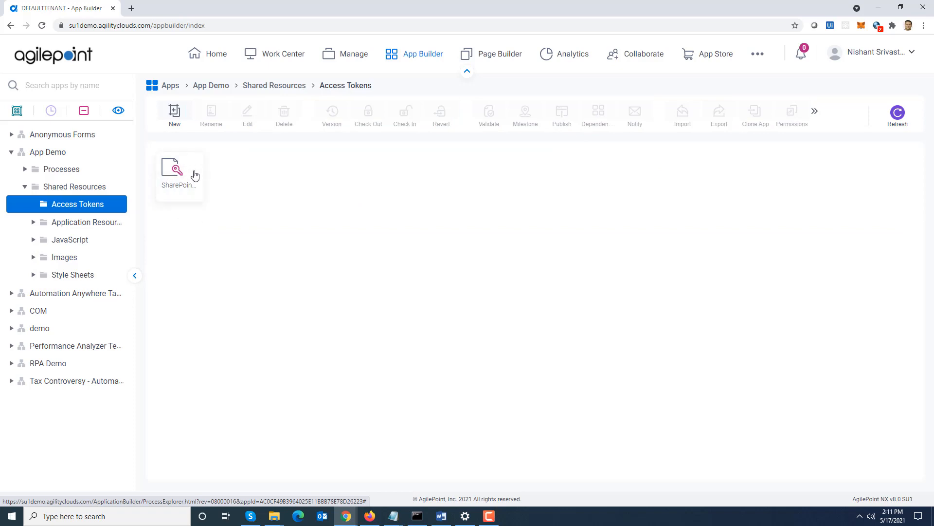
# - View the Document Repository folder of the App Demo process
pyautogui.click(25, 170)
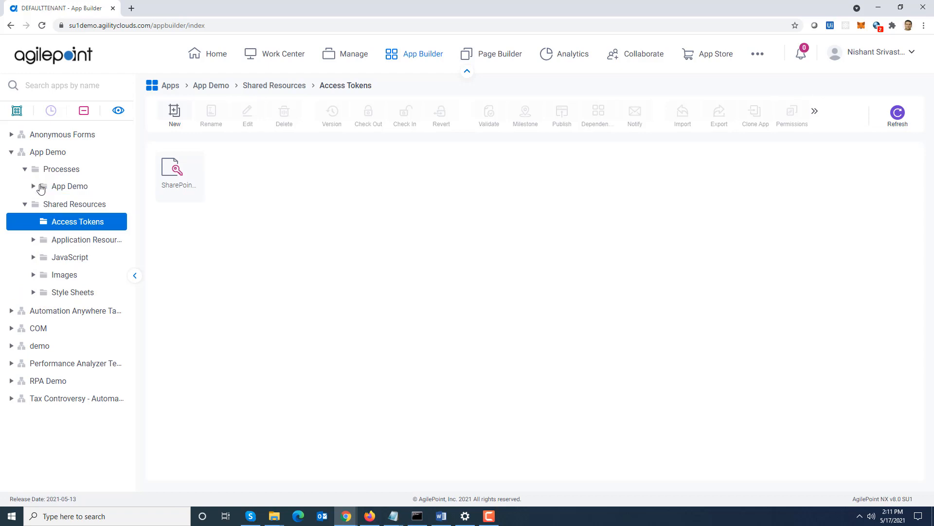
pyautogui.click(43, 192)
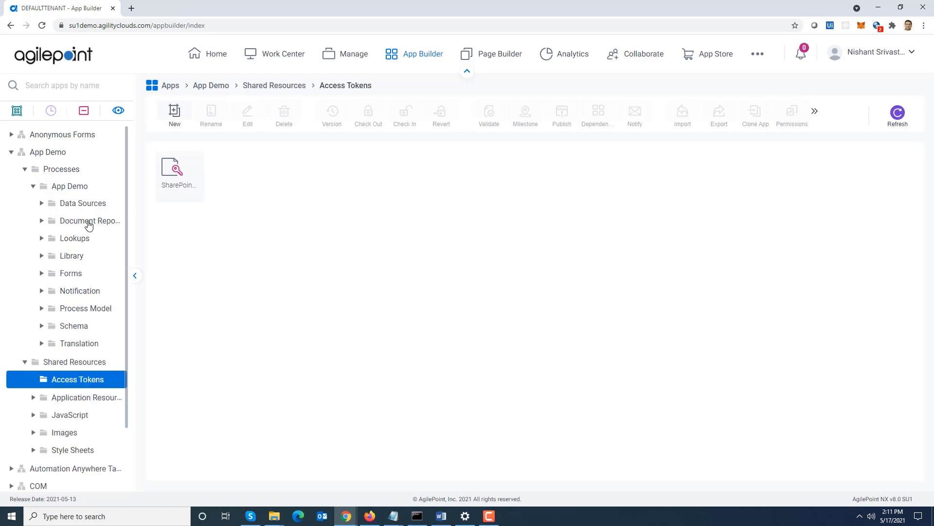
pyautogui.click(88, 222)
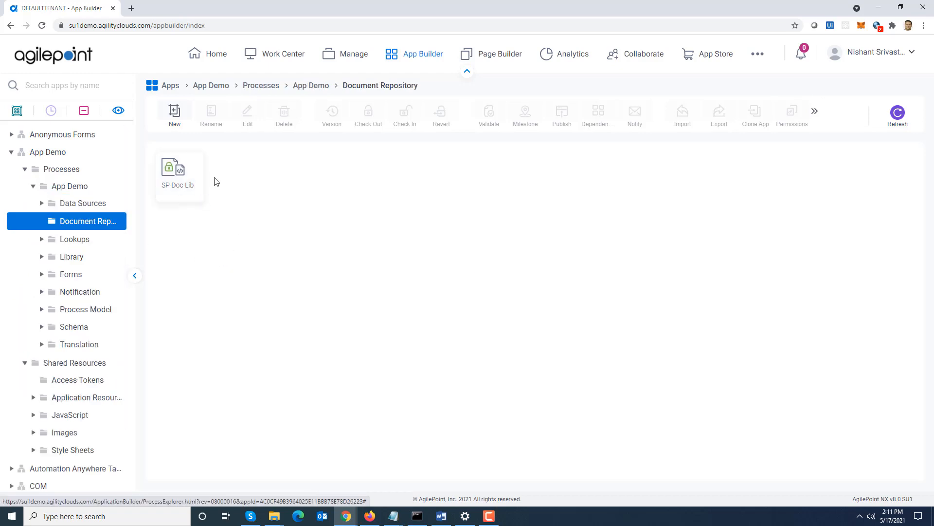